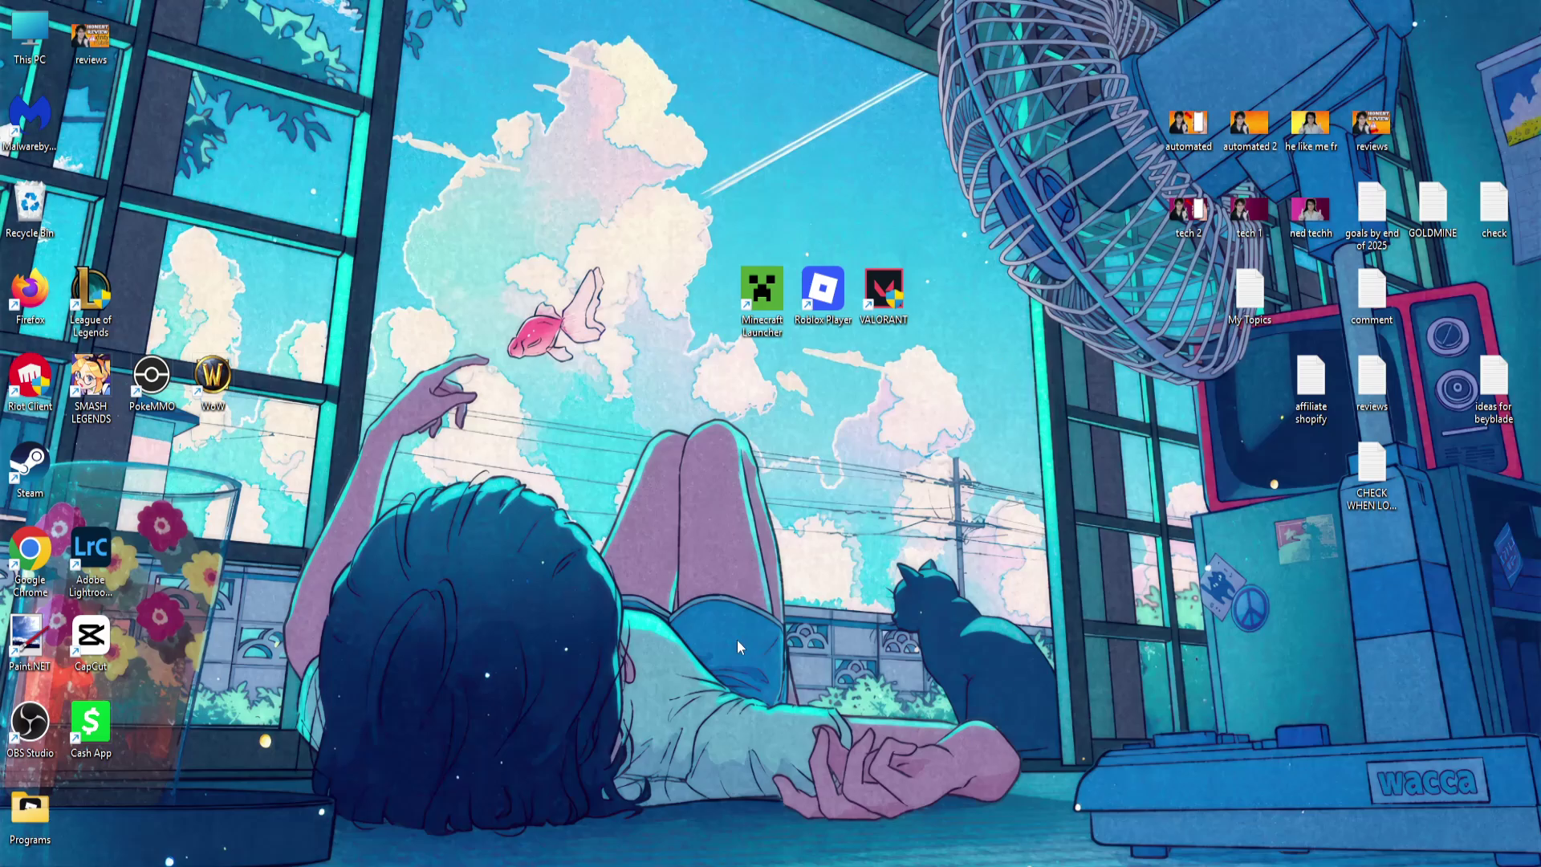
Search 'va' for VALORANT, open its shortcut's folder, and expand the shortcut's full context menu.
{"action": "key", "text": "super"}
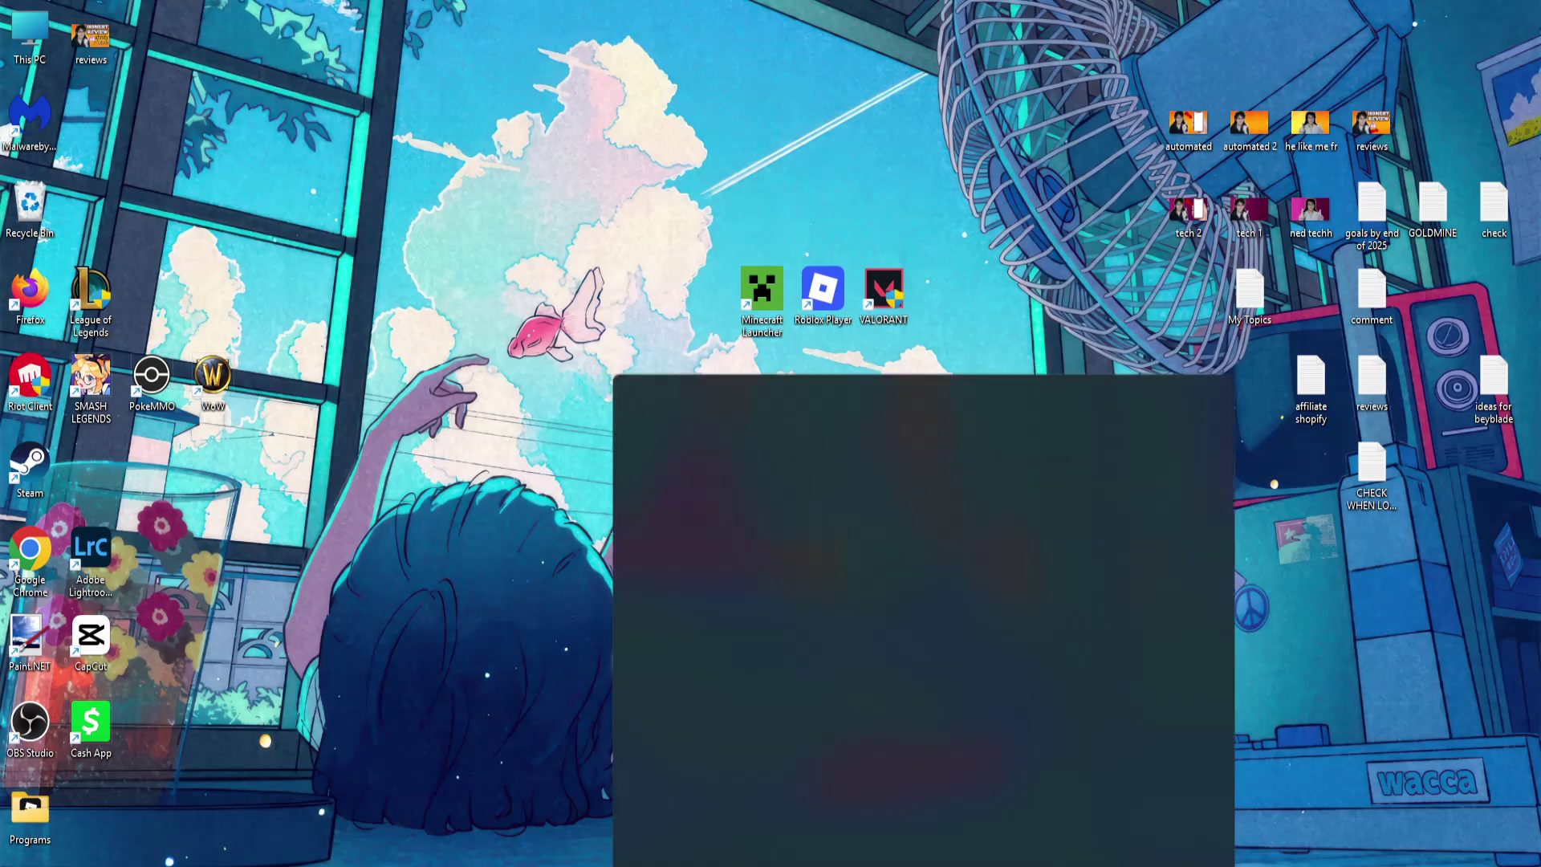
{"action": "type", "text": "va"}
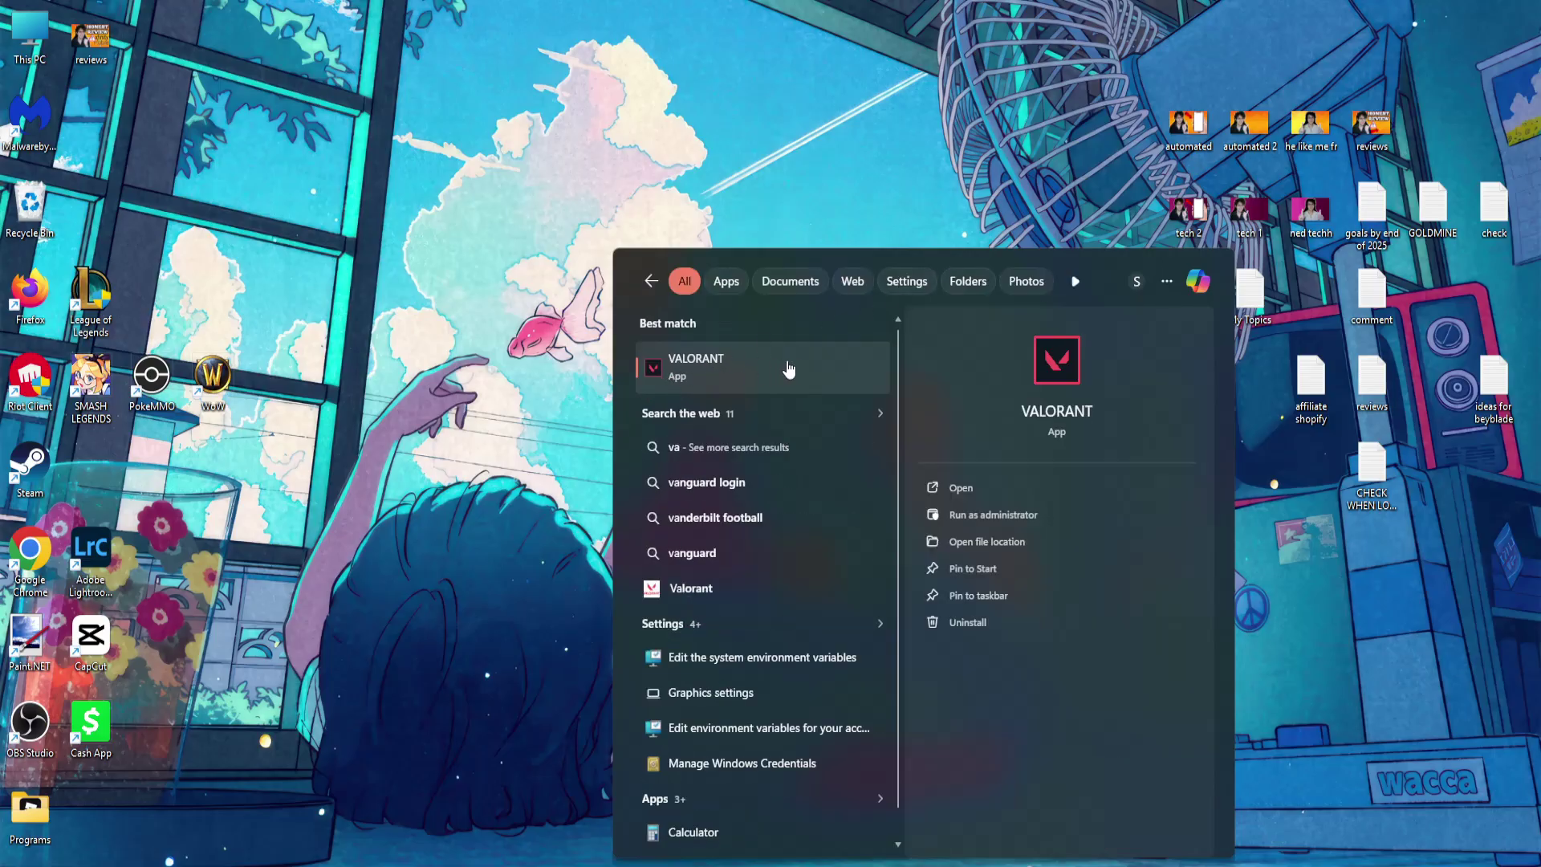
{"action": "right_click", "coordinate": [790, 369]}
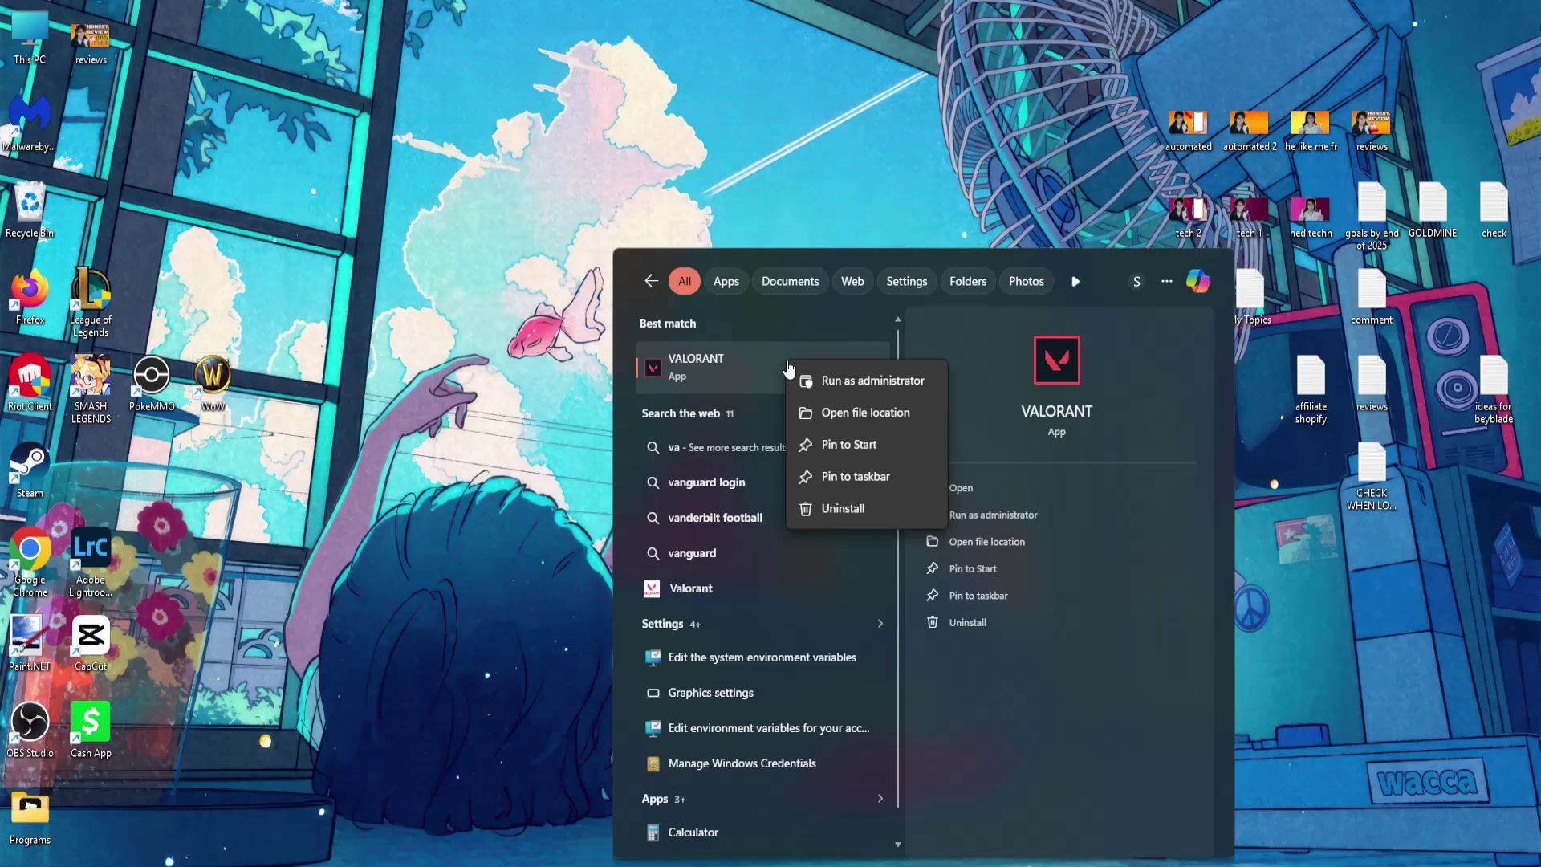
{"action": "left_click", "coordinate": [847, 413]}
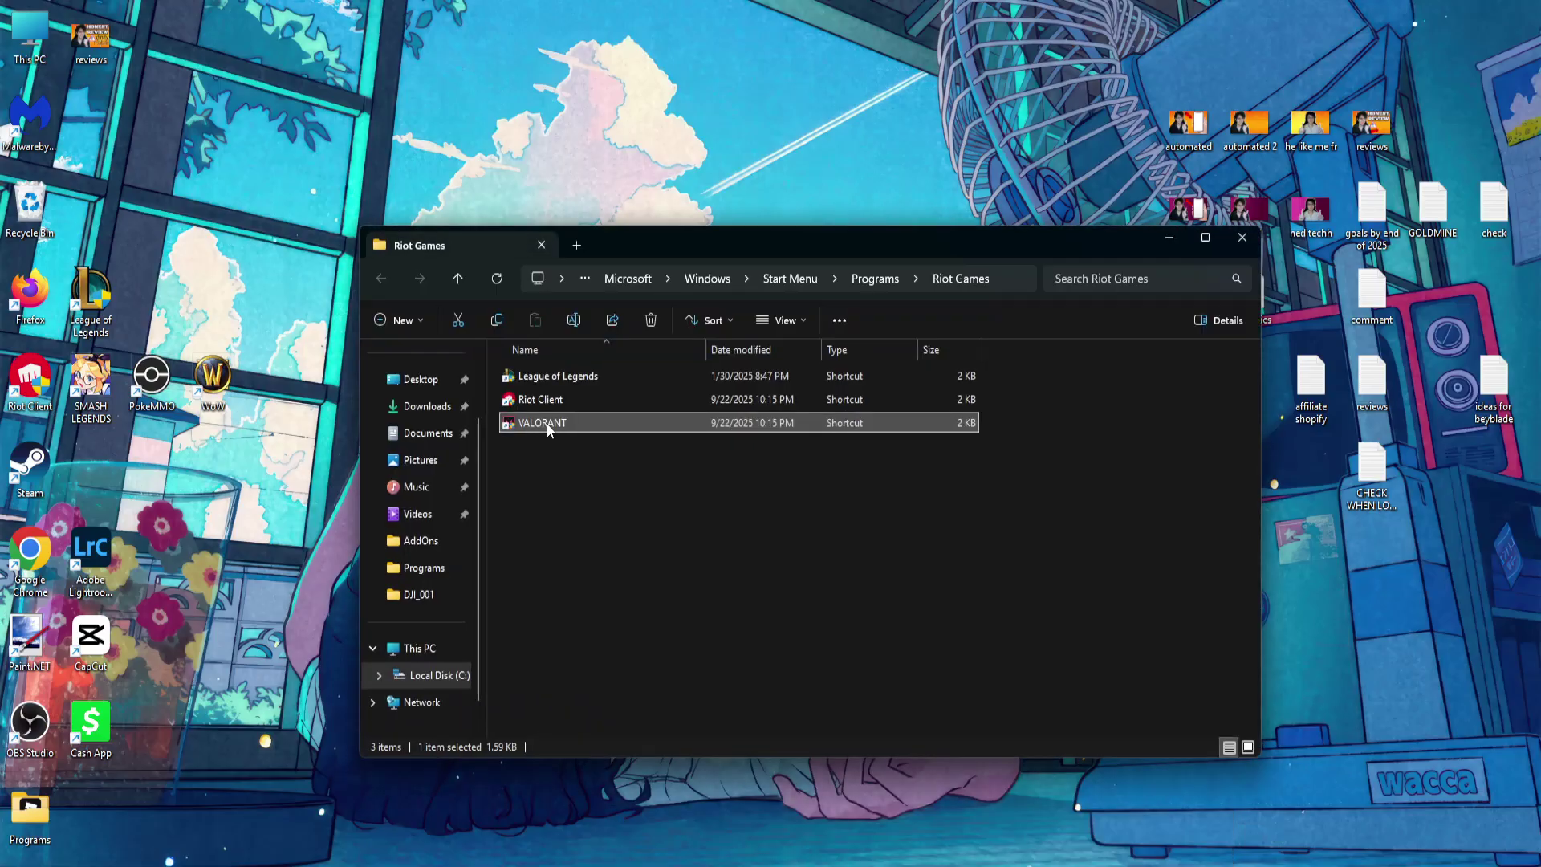
{"action": "right_click", "coordinate": [570, 425]}
{"action": "left_click", "coordinate": [634, 740]}
Give the VALORANT shortcut Windows 8 compatibility mode, run as administrator, and no fullscreen optimizations.
{"action": "left_click", "coordinate": [648, 830]}
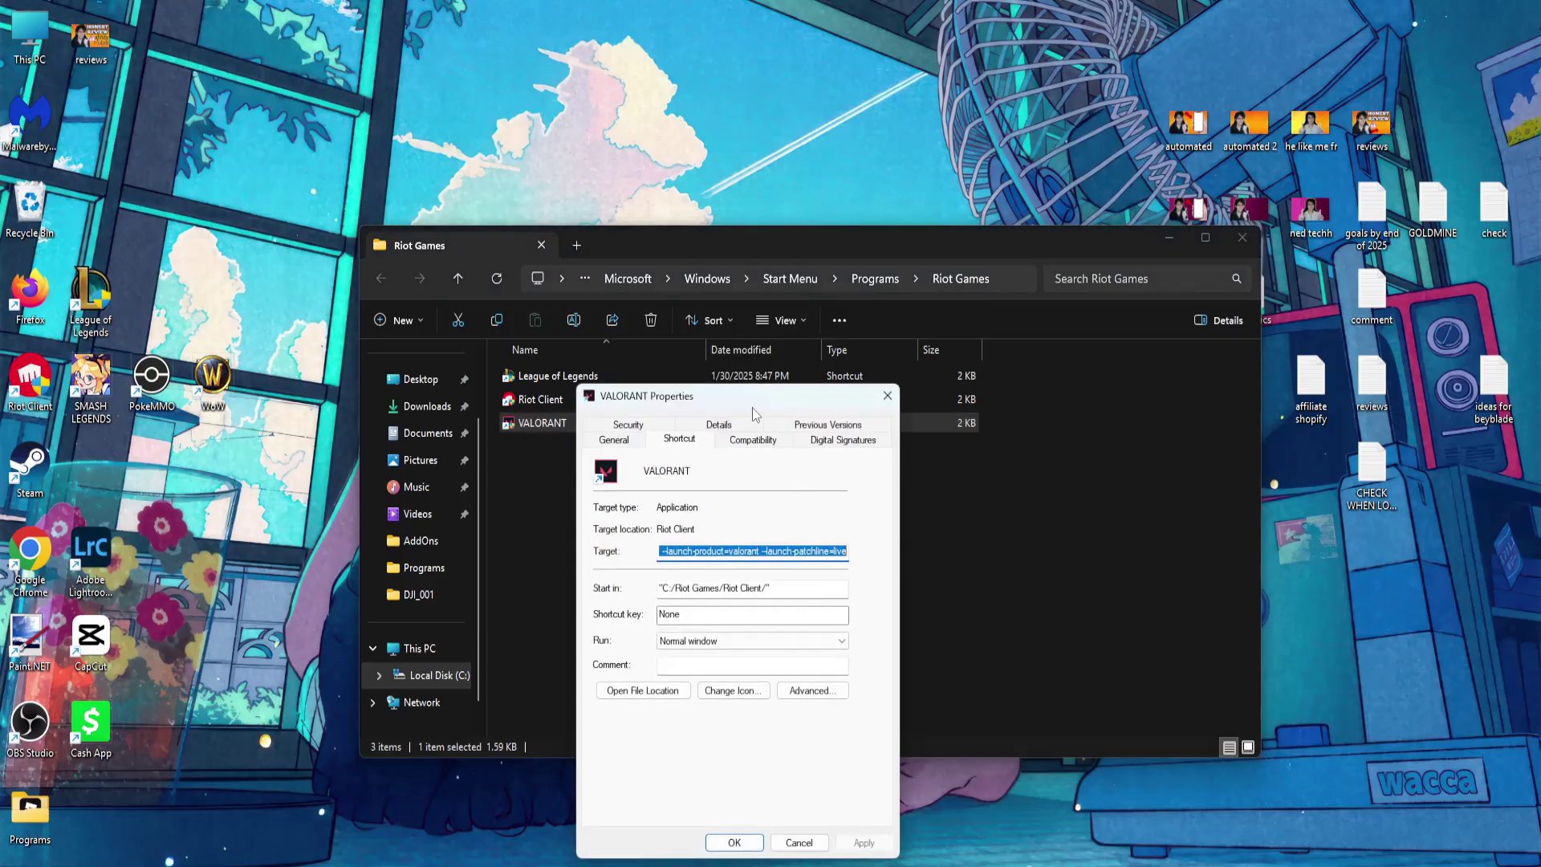
{"action": "left_click_drag", "start_coordinate": [753, 398], "coordinate": [890, 259]}
{"action": "left_click", "coordinate": [894, 301]}
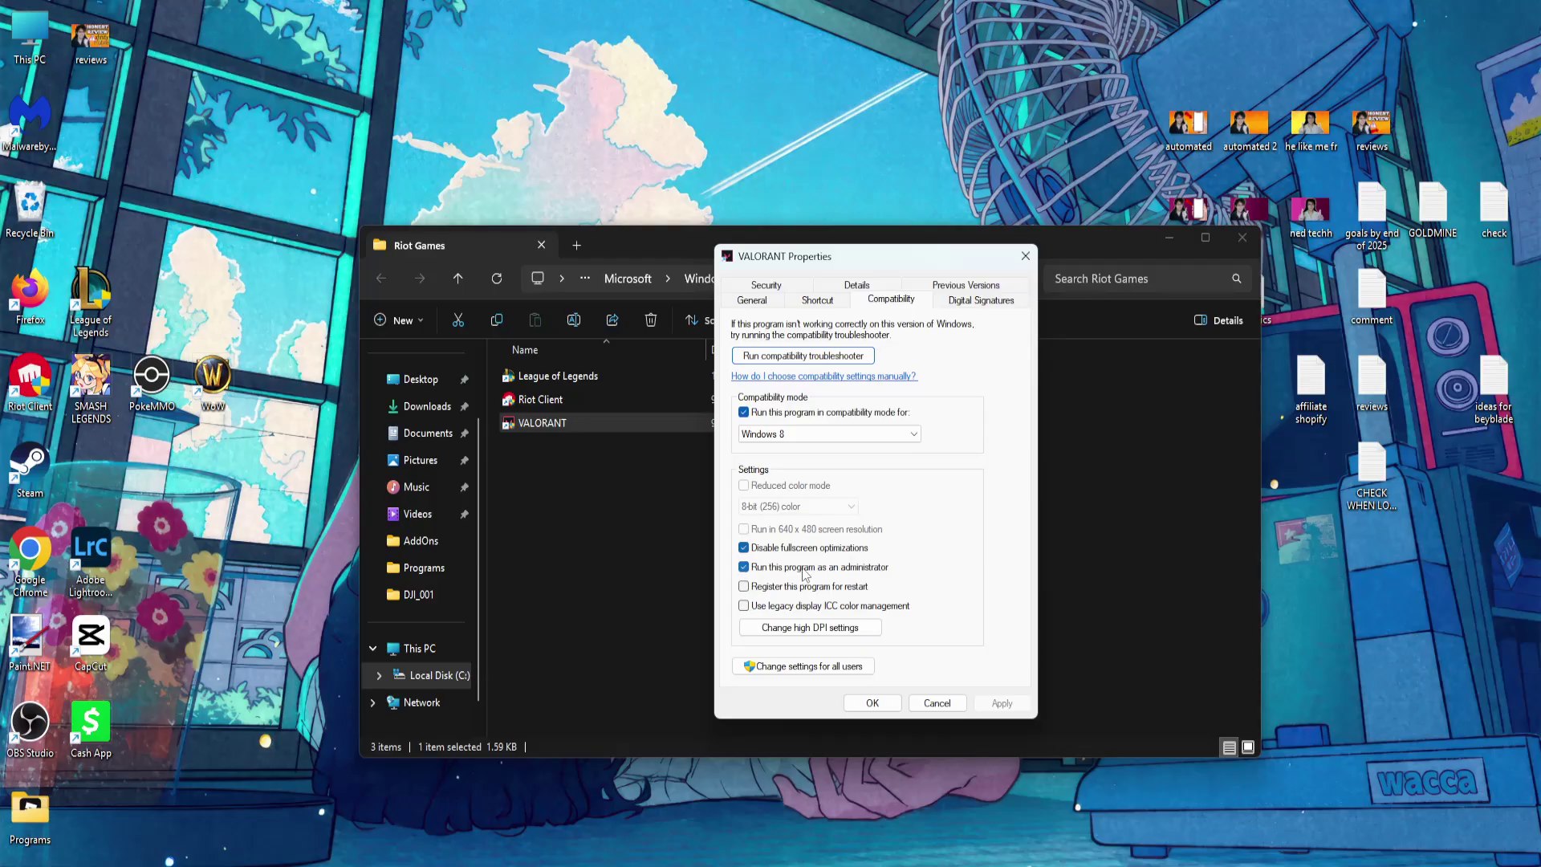
{"action": "left_click", "coordinate": [873, 701]}
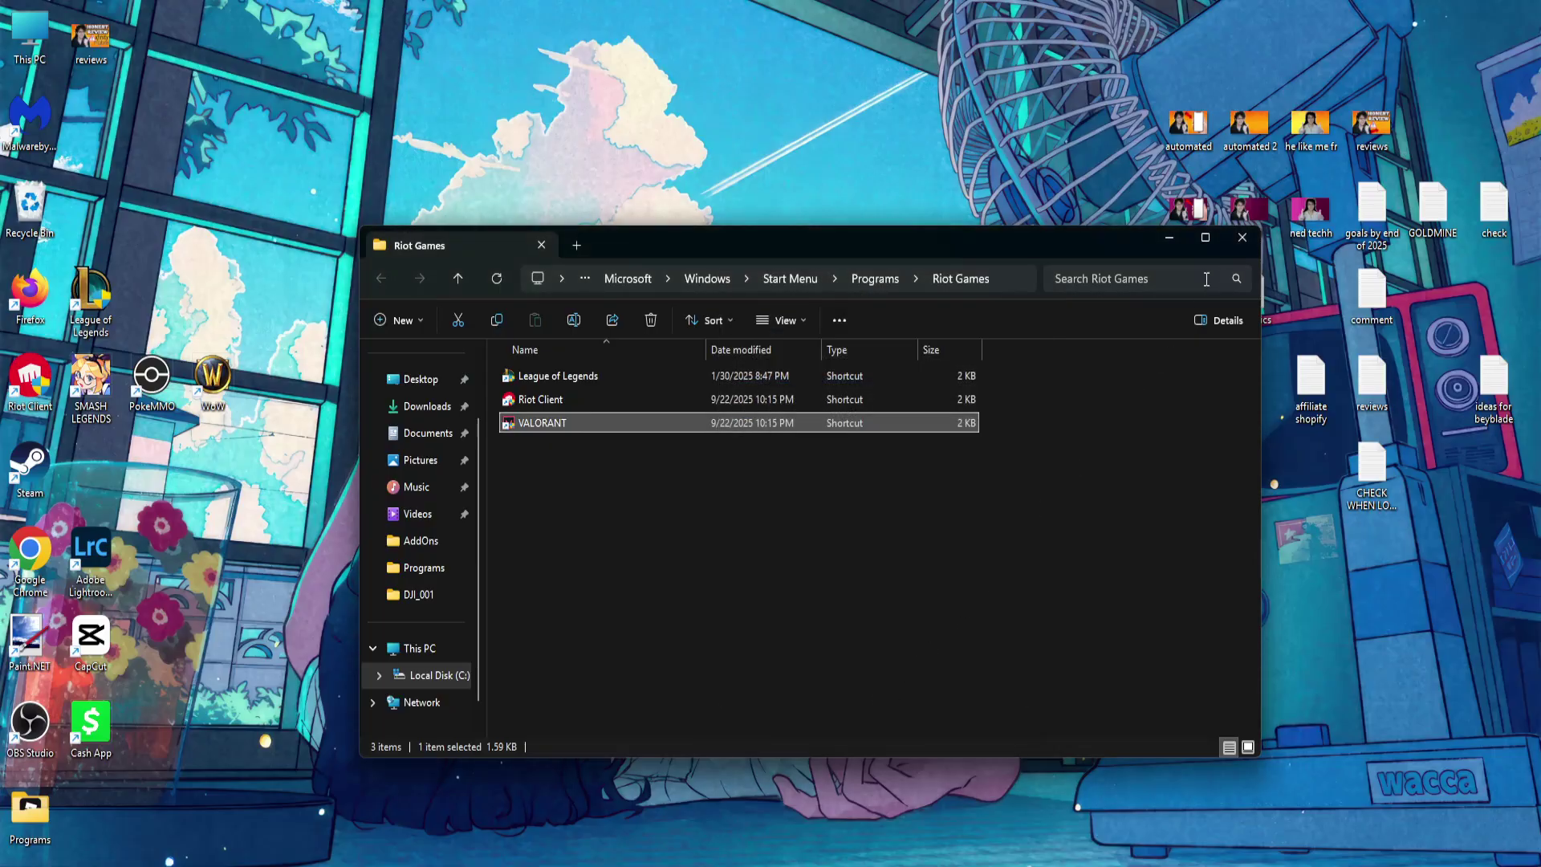
Confirm AMD driver 25.8.1 is installed (25.9.1 available), then open Windows Graphics settings.
{"action": "left_click", "coordinate": [1243, 241]}
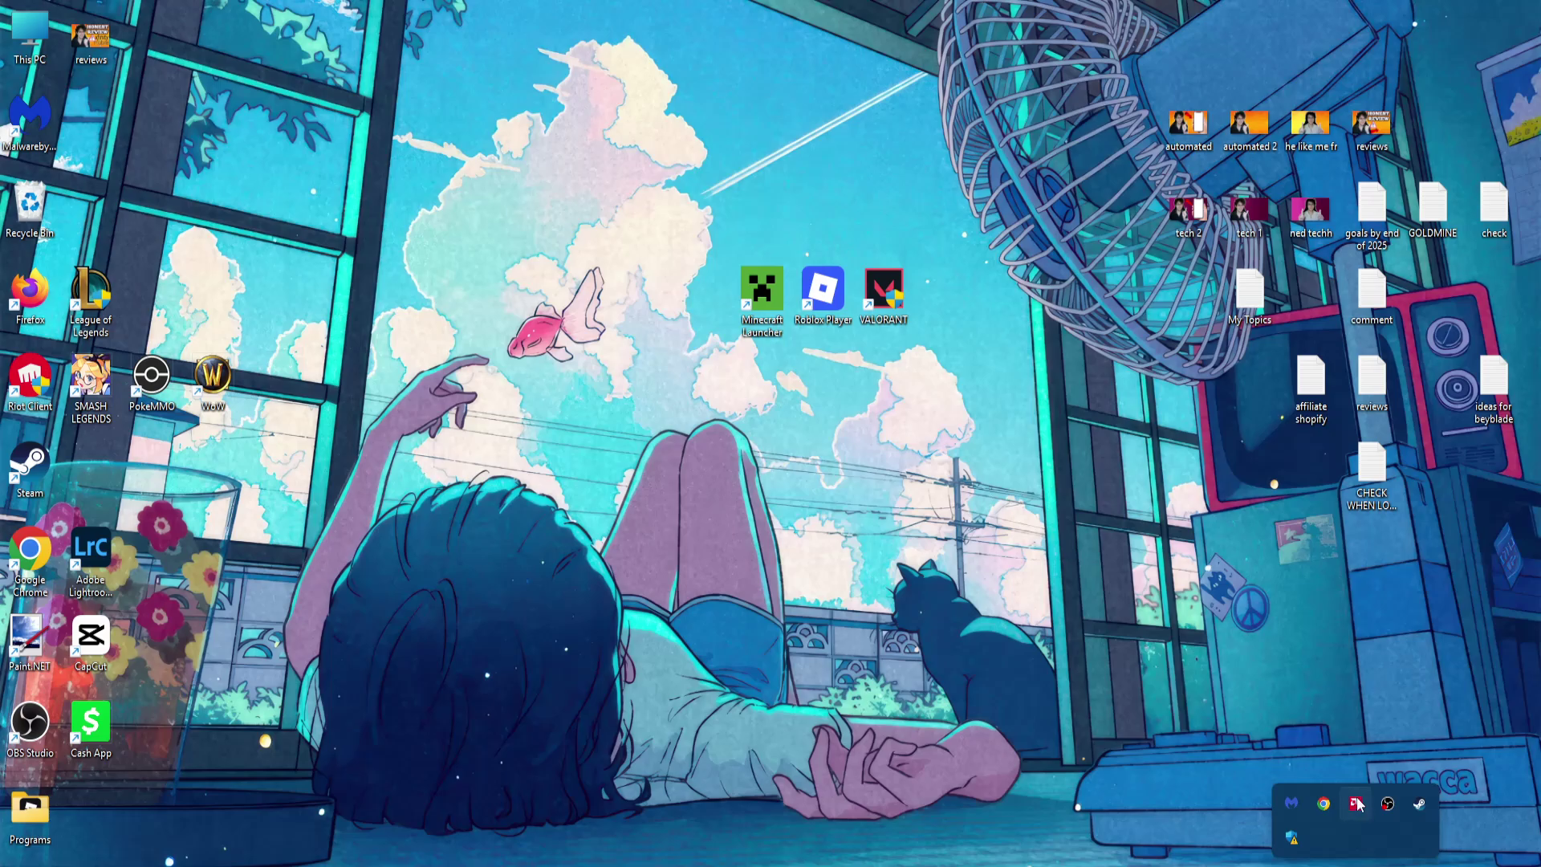
{"action": "left_click", "coordinate": [1357, 804]}
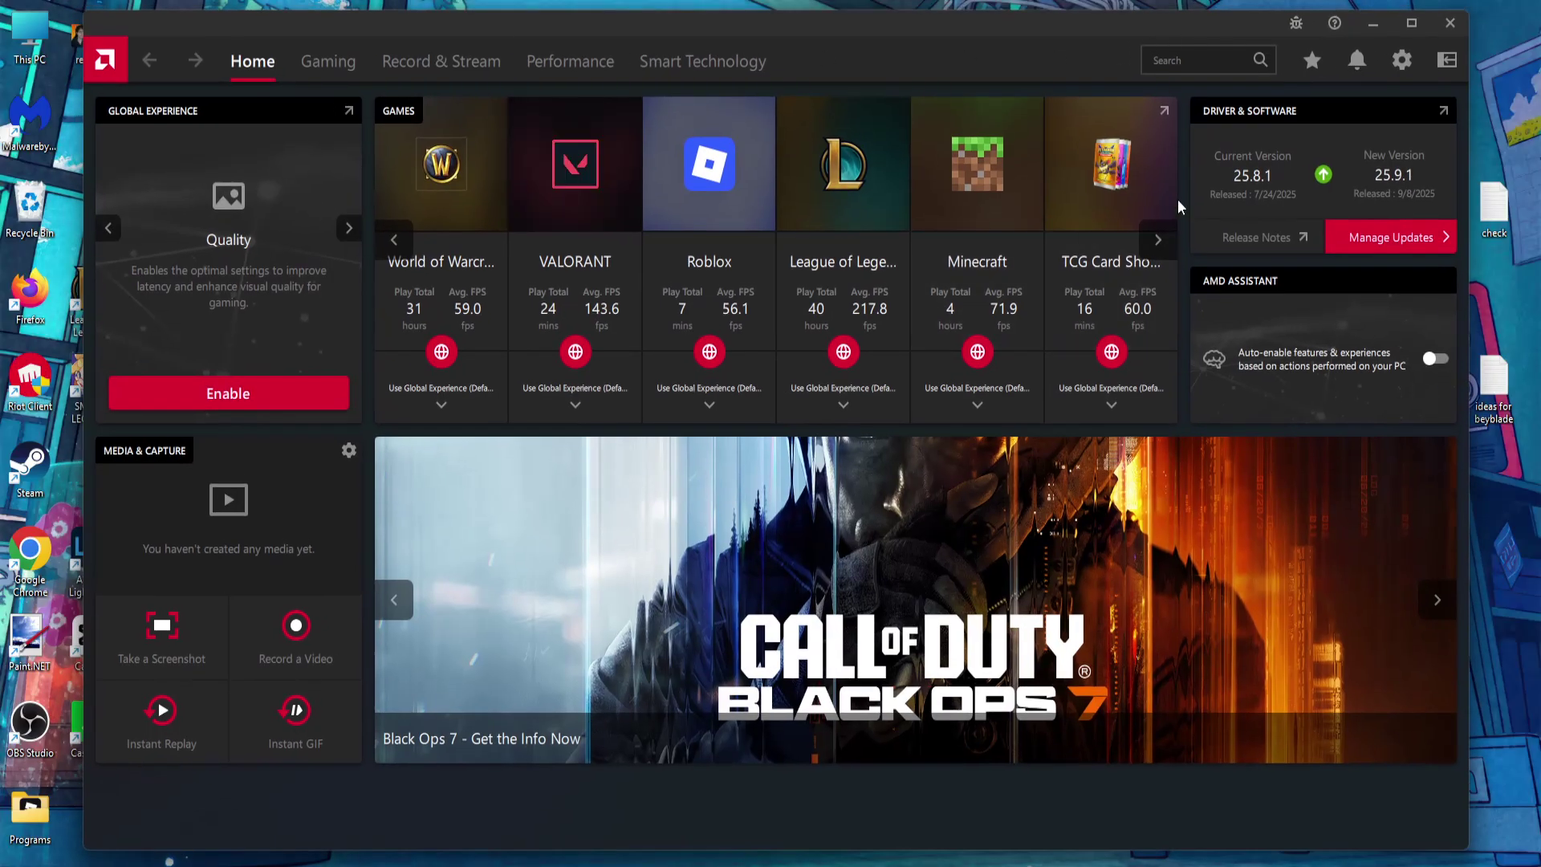
{"action": "left_click", "coordinate": [1450, 23]}
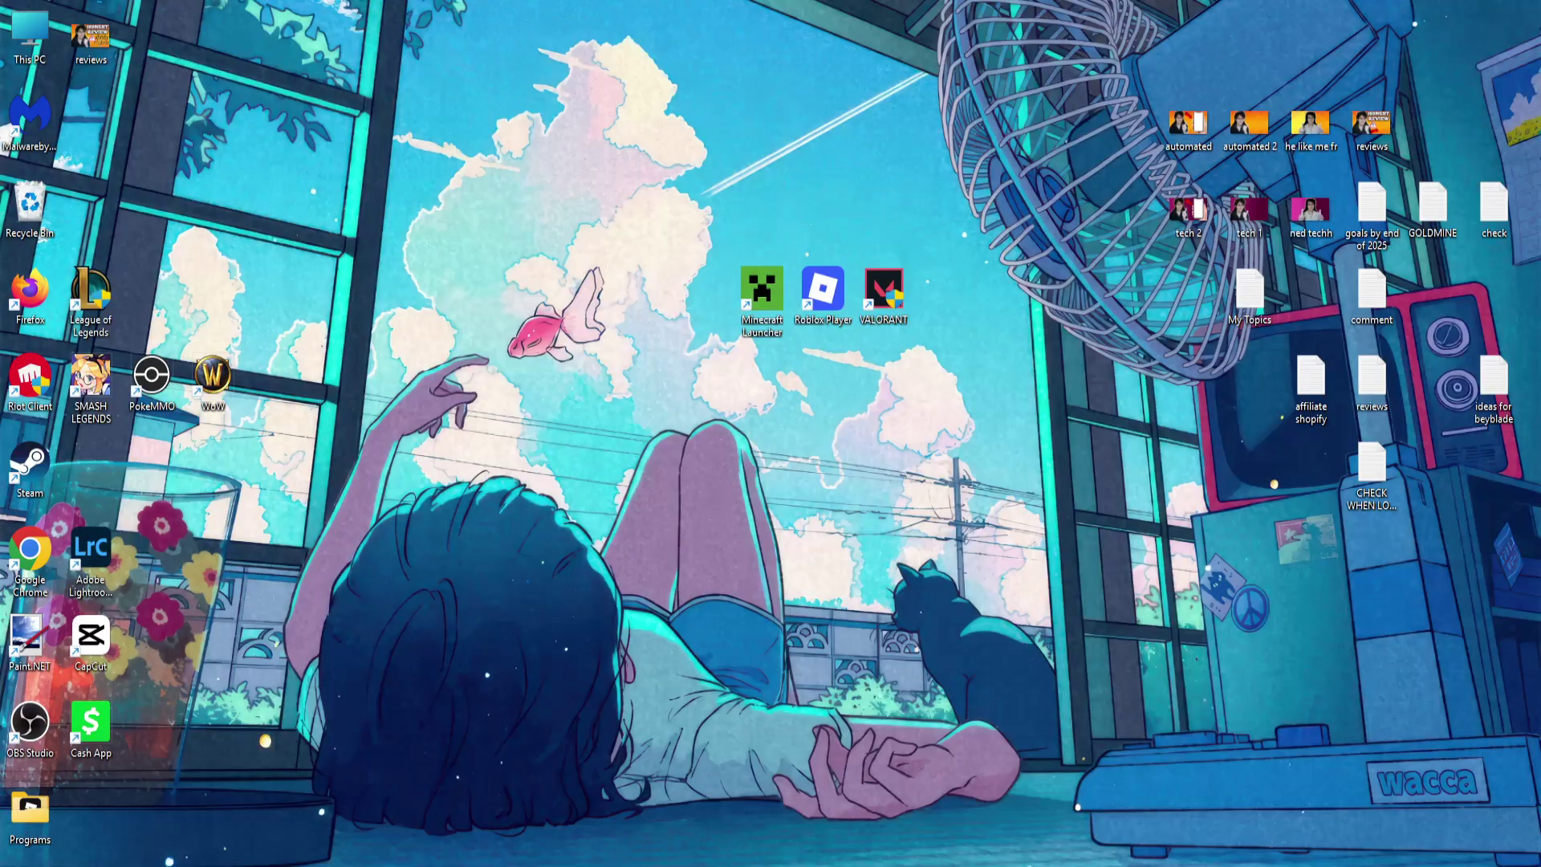
{"action": "key", "text": "super"}
{"action": "type", "text": "gra"}
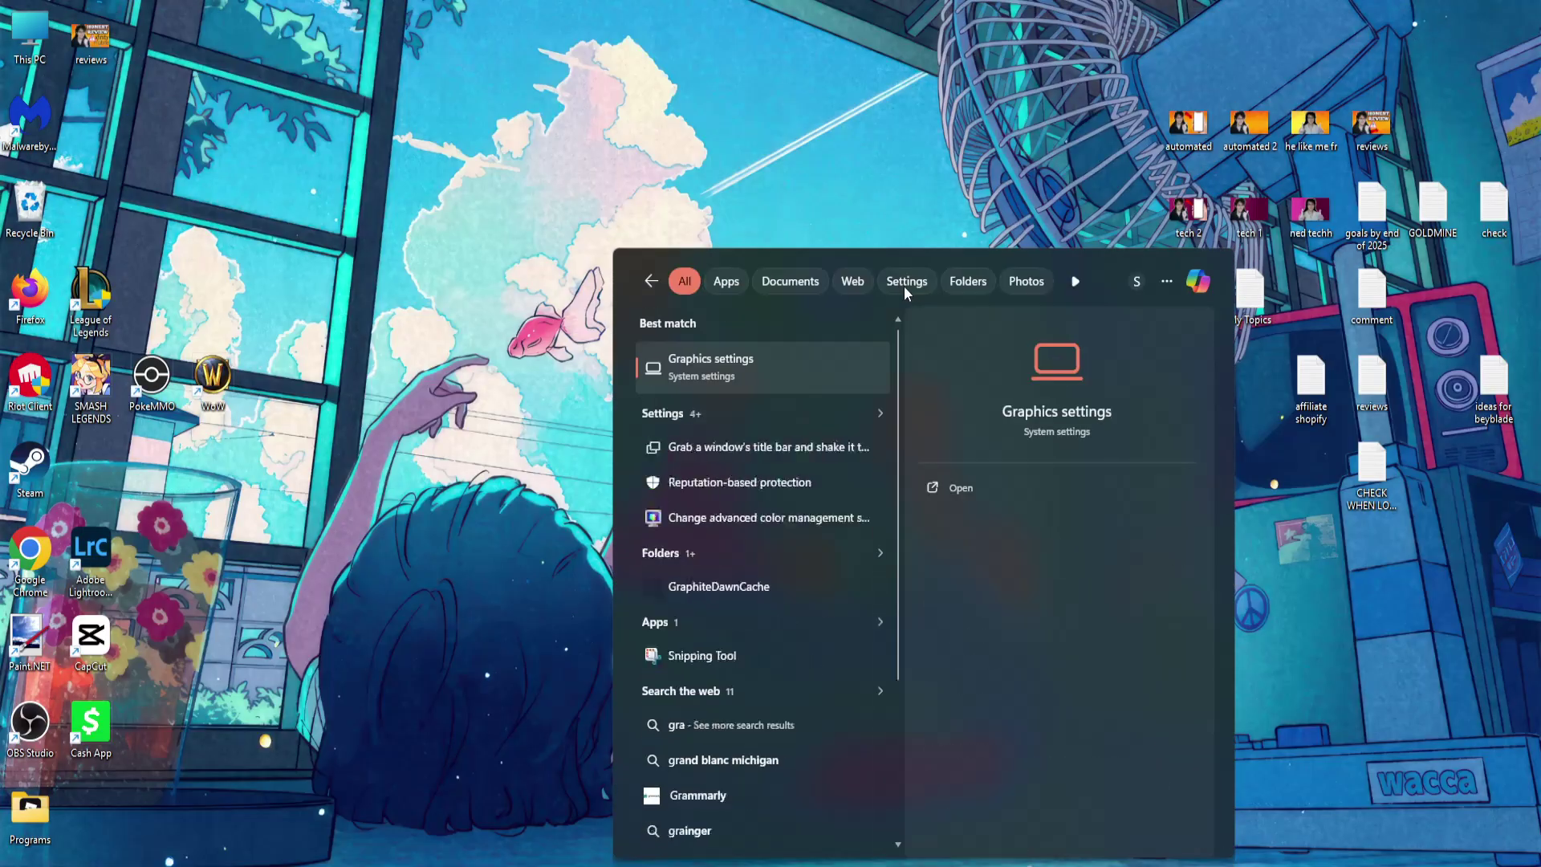
{"action": "type", "text": "p"}
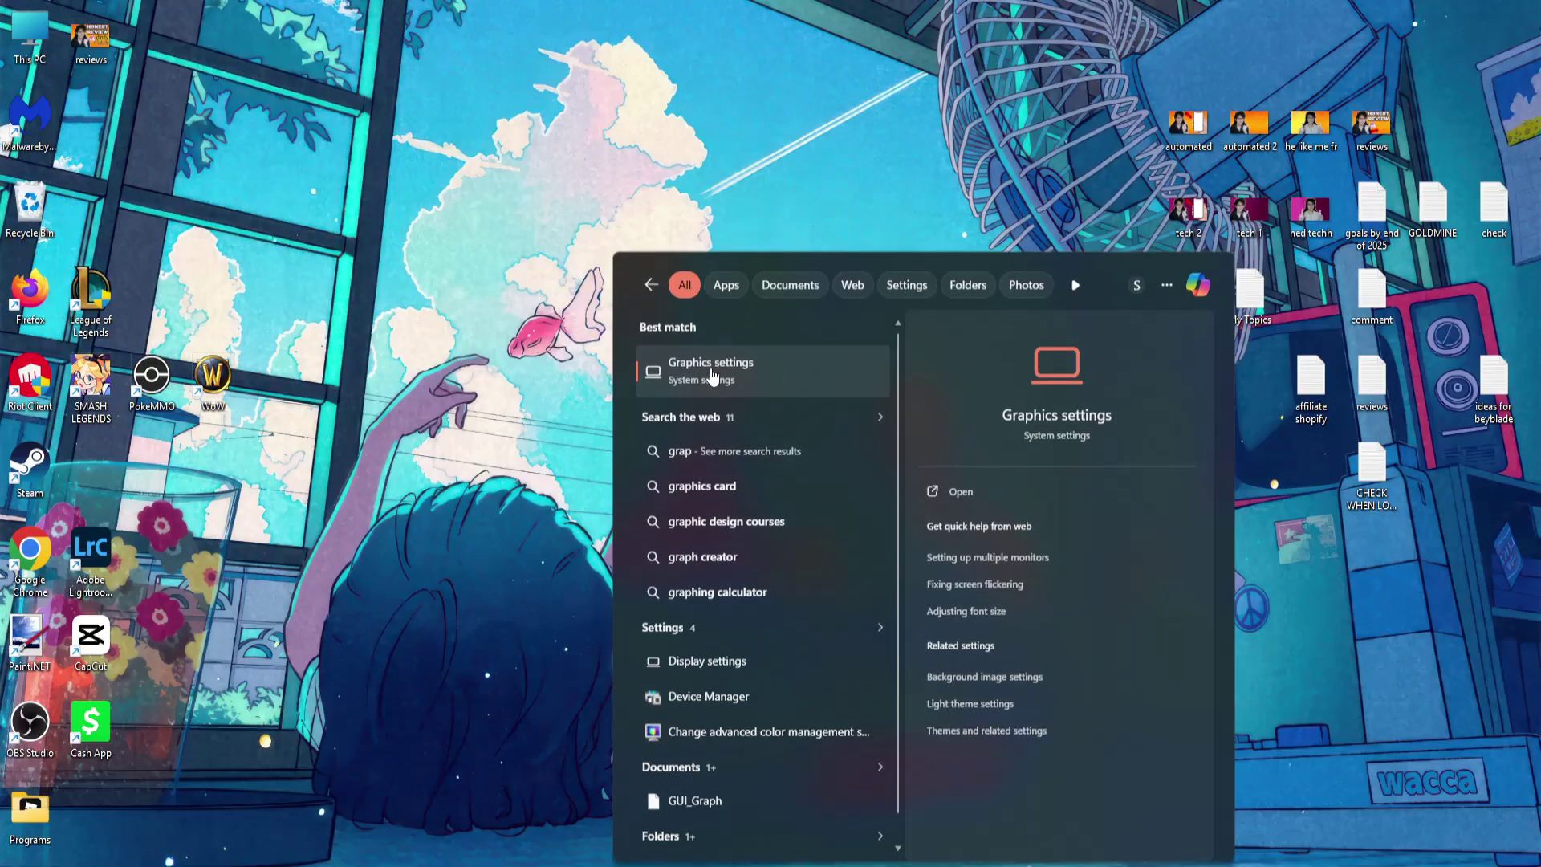
{"action": "left_click", "coordinate": [710, 370]}
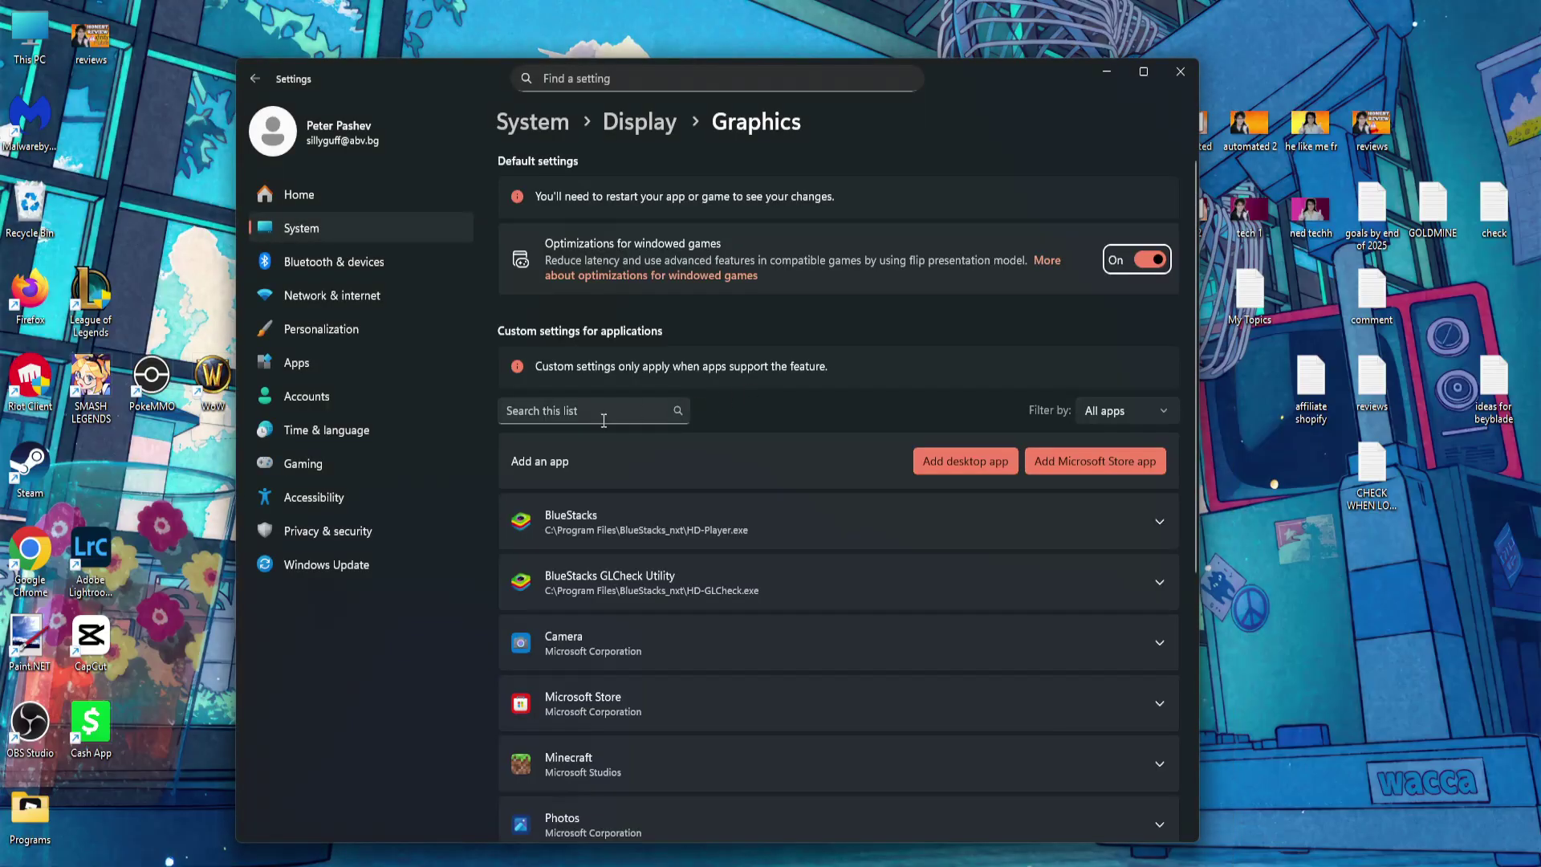
Keep VALORANT's GPU preference on Let Windows decide (High performance) and close Settings.
{"action": "left_click", "coordinate": [603, 410]}
{"action": "type", "text": "valo"}
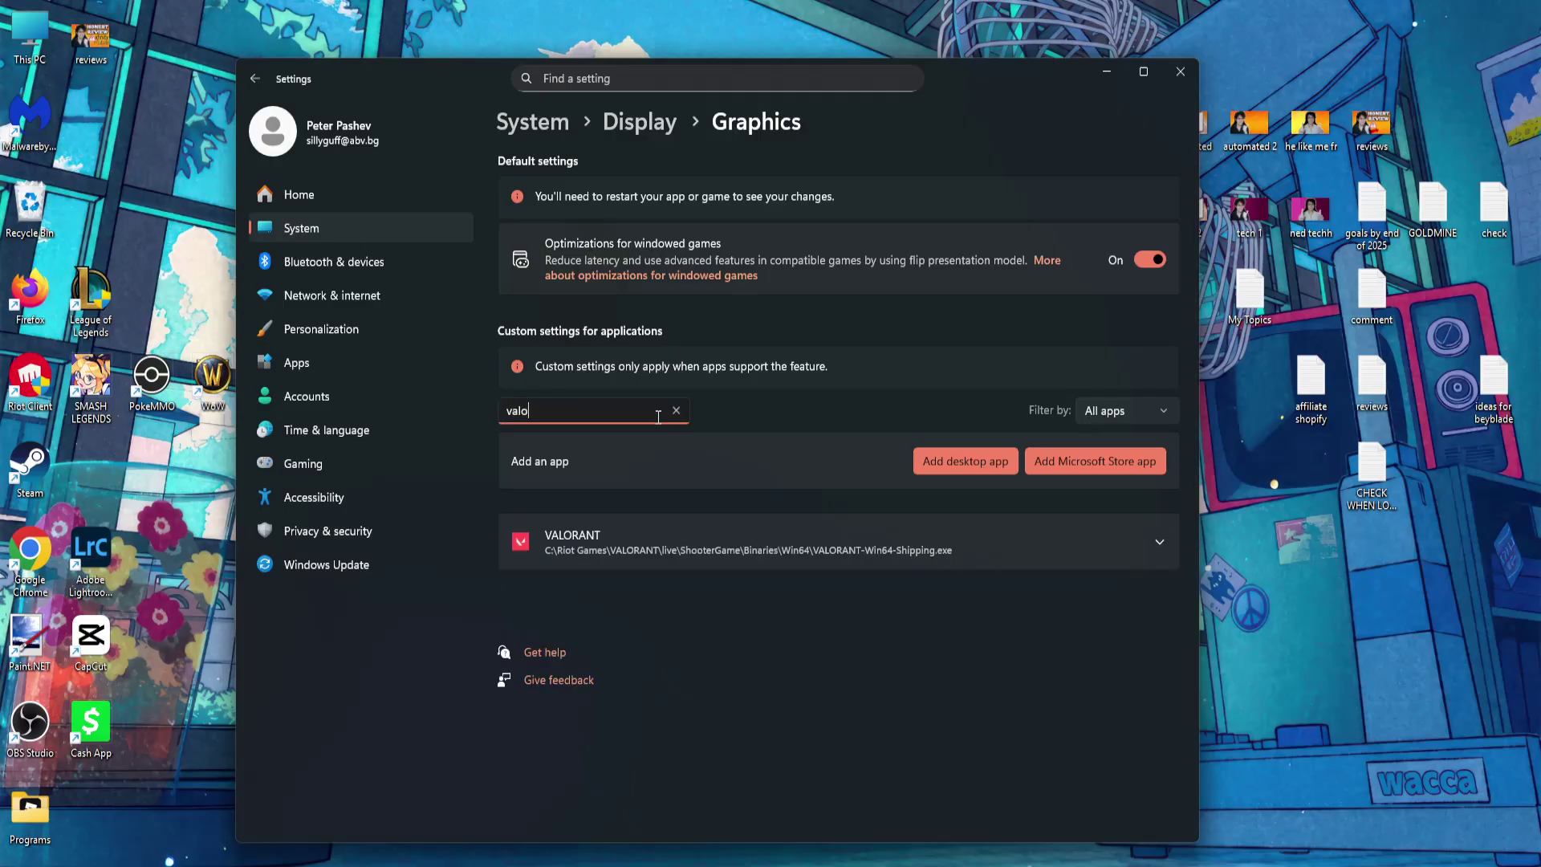
{"action": "left_click", "coordinate": [651, 540]}
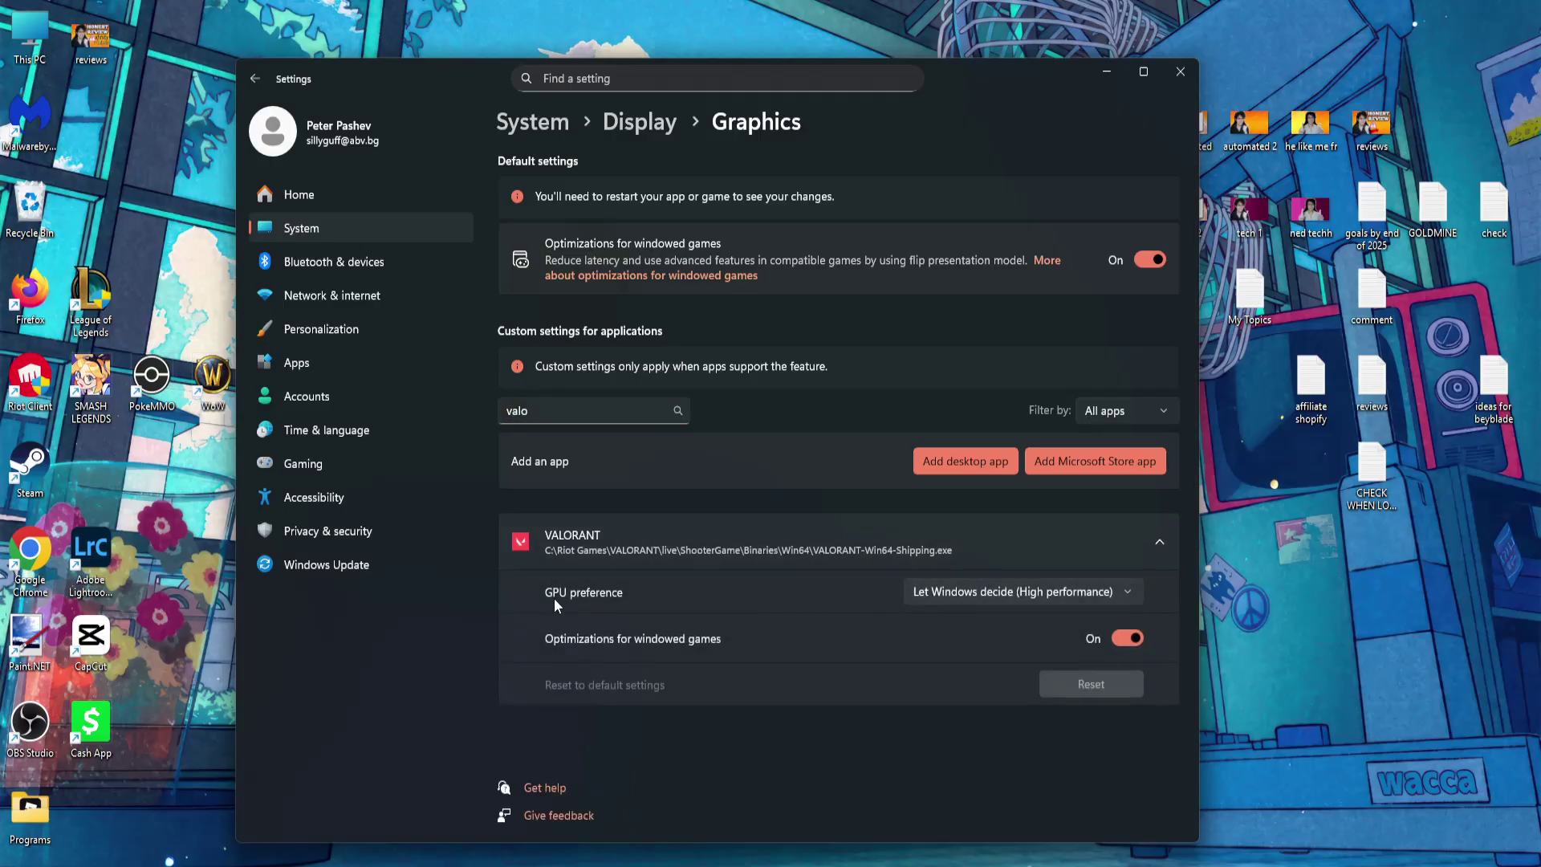
{"action": "left_click", "coordinate": [974, 591]}
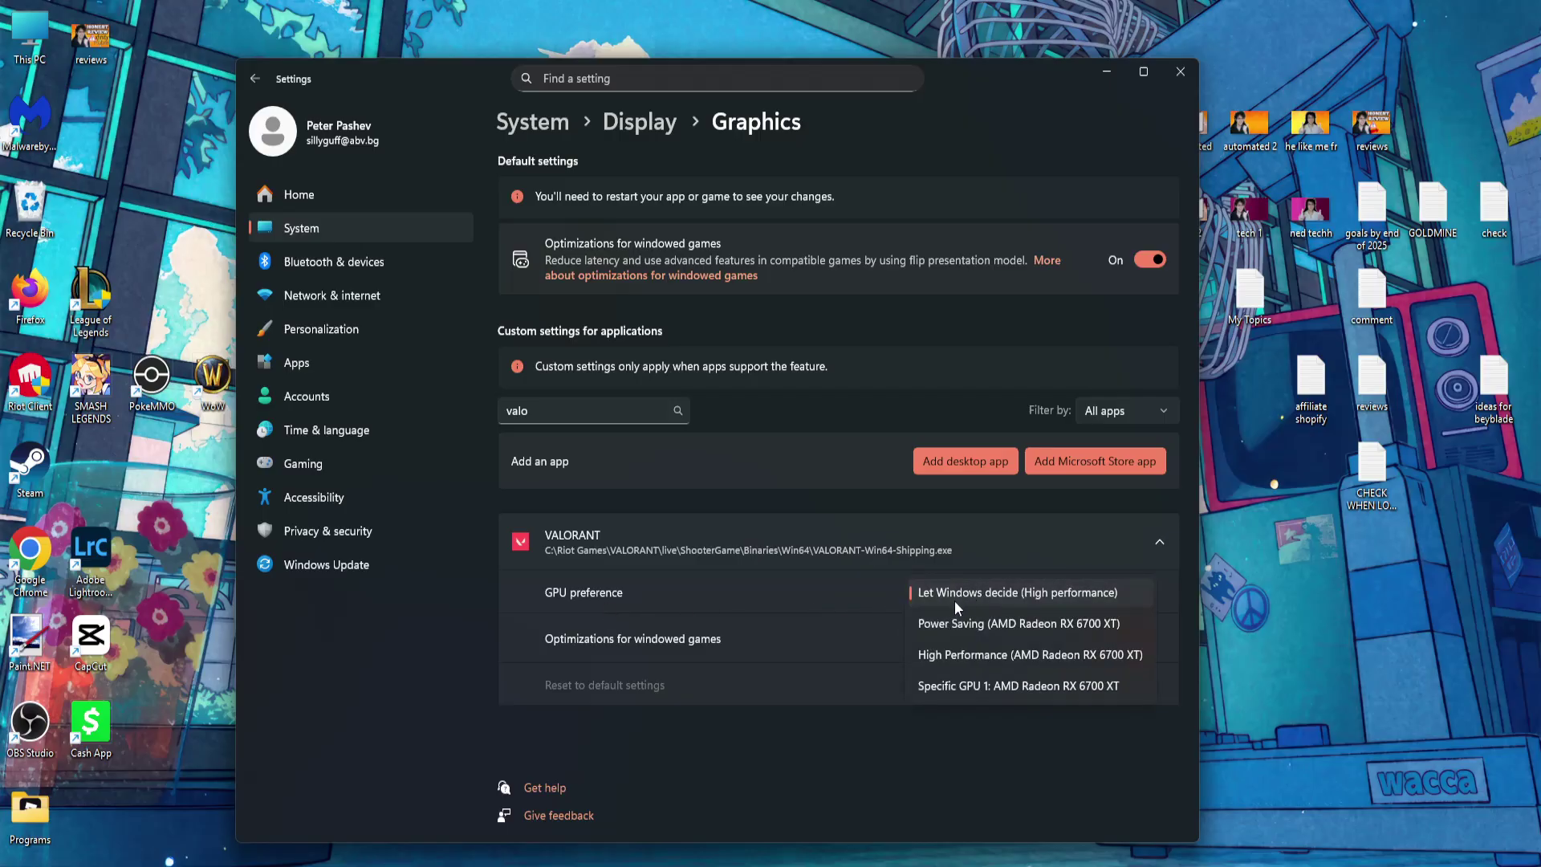
{"action": "left_click", "coordinate": [792, 595]}
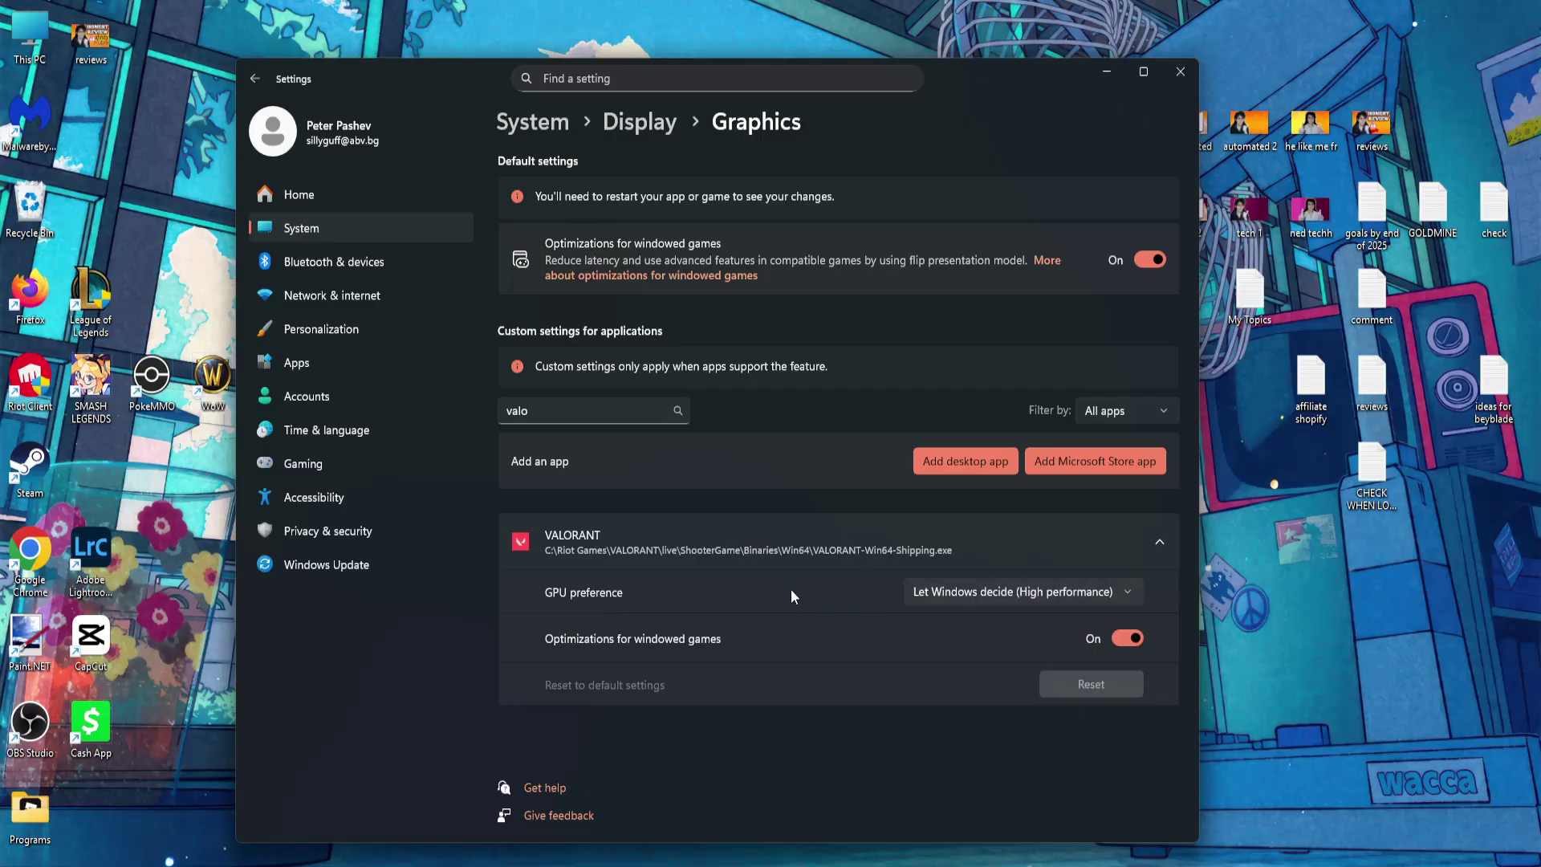
{"action": "left_click", "coordinate": [1180, 71]}
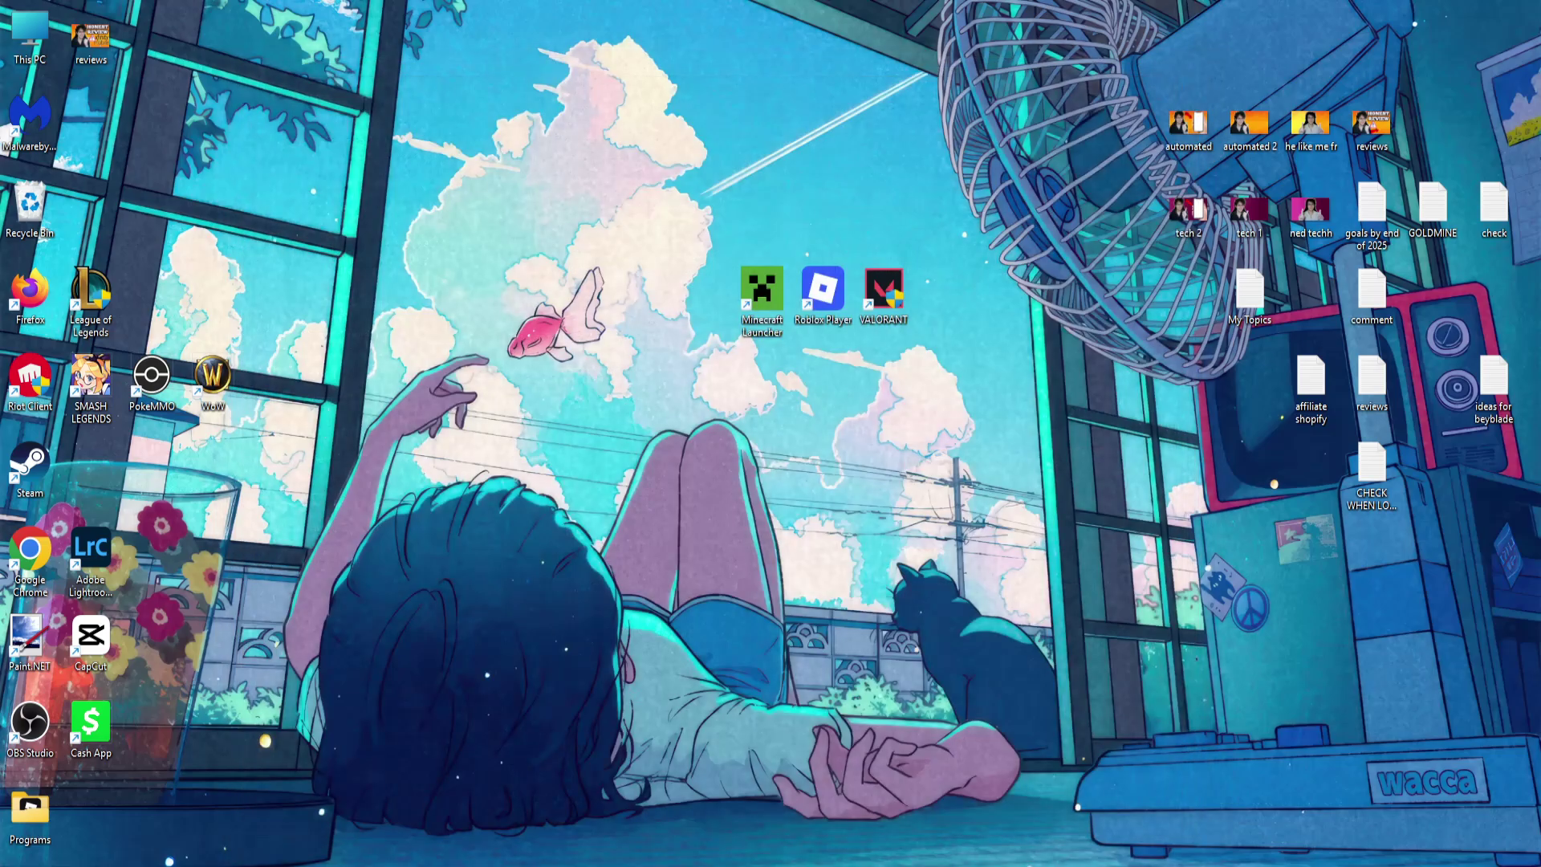